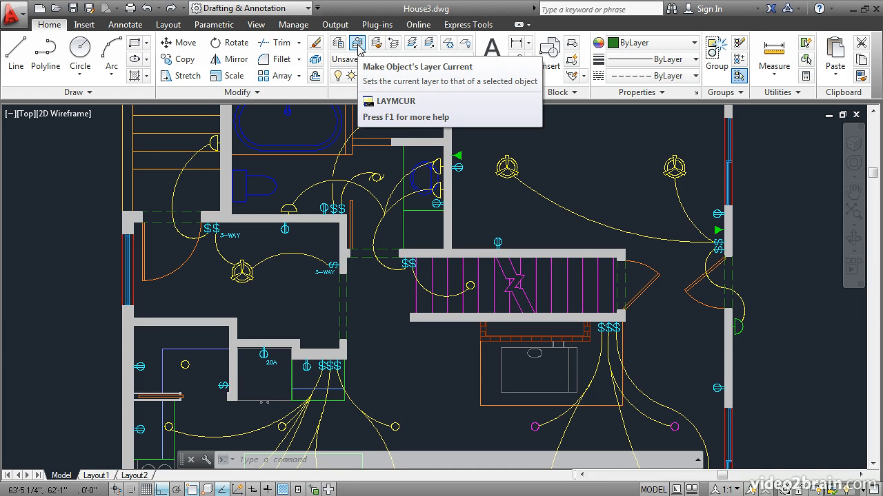
Make the layer of the outlet symbol above the stairs current, and undo the change
left_click(358, 43)
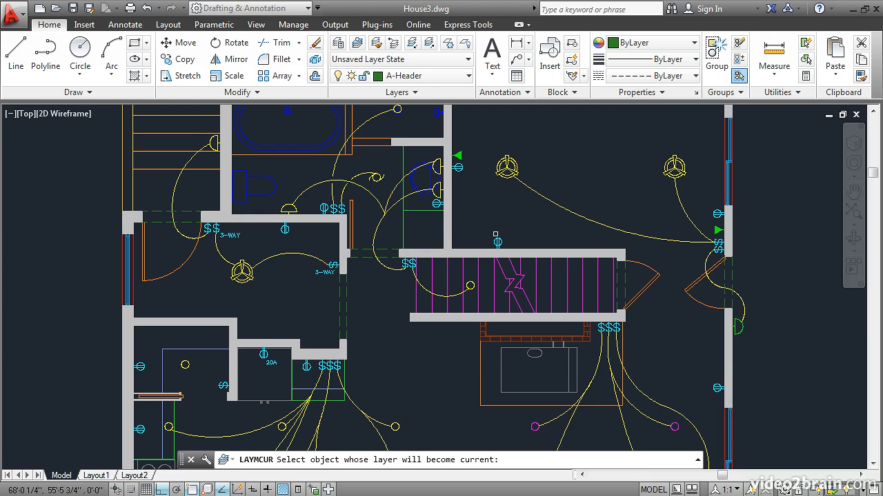
left_click(497, 242)
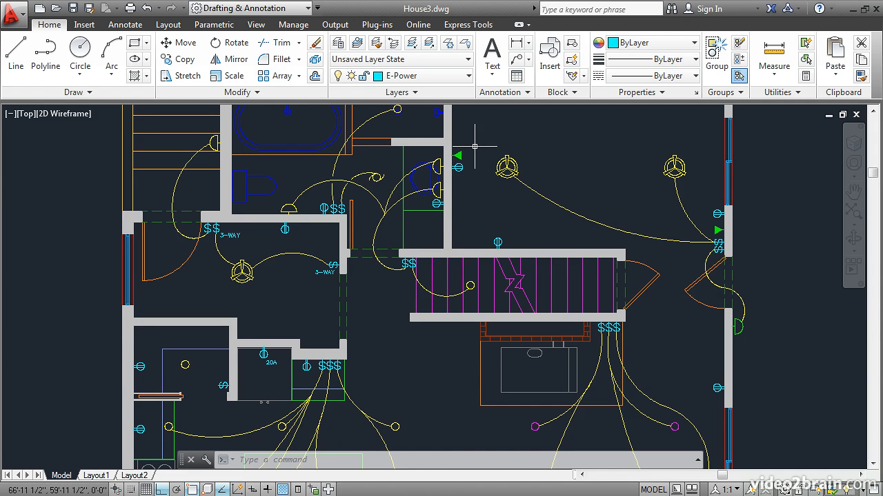
left_click(146, 8)
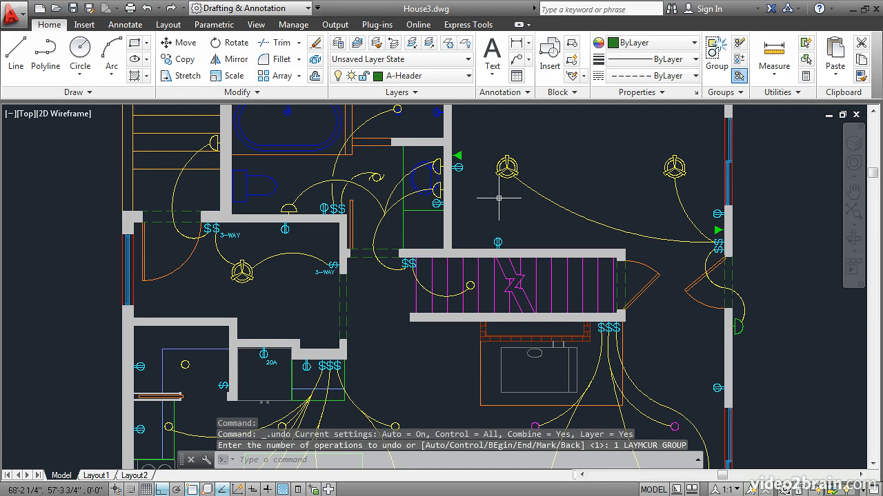
Set E-Power as the current layer, and make the layer of the green triangle symbol beside the bathroom wall current
left_click(494, 239)
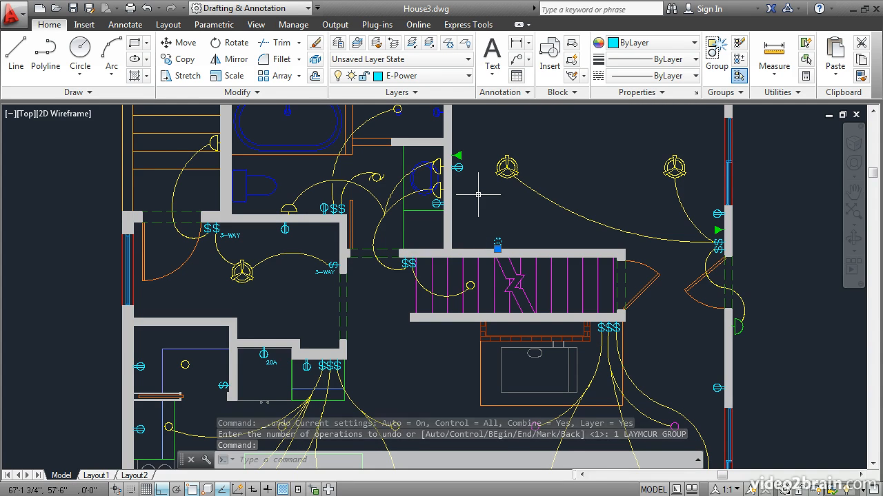
key("Escape")
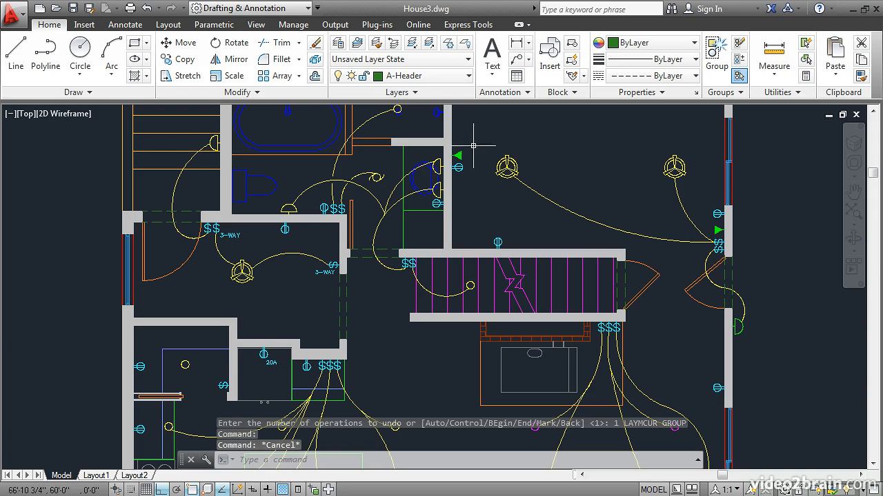
left_click(450, 78)
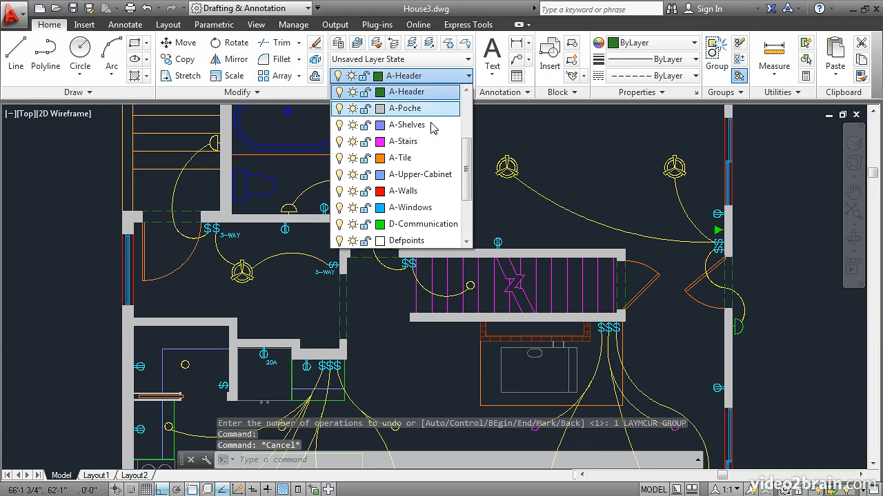
scroll(442, 137, "down", 2)
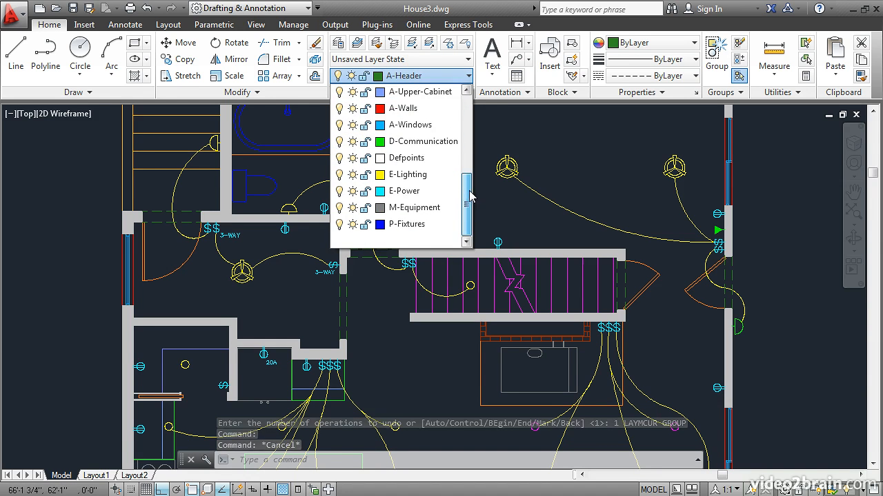
left_click(416, 194)
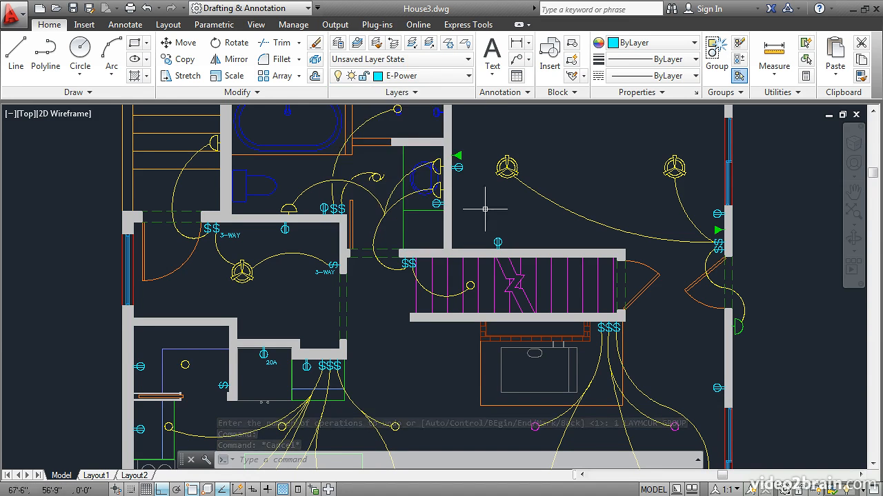
left_click(356, 43)
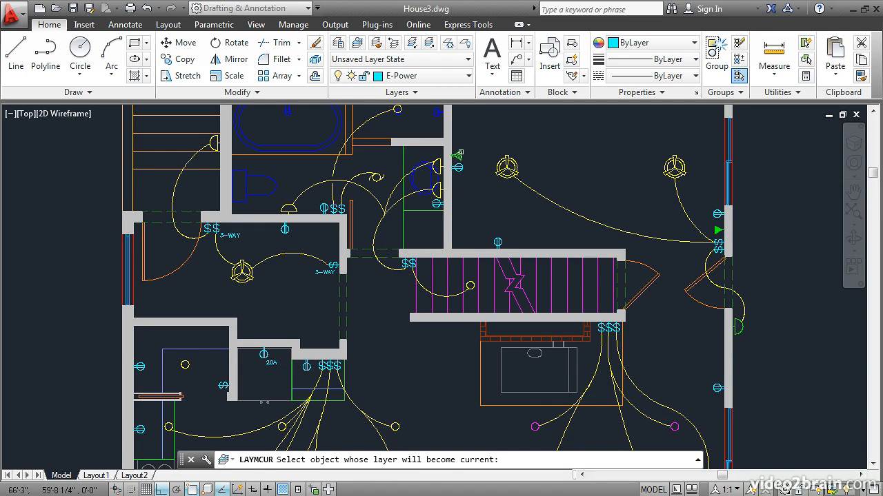
left_click(458, 155)
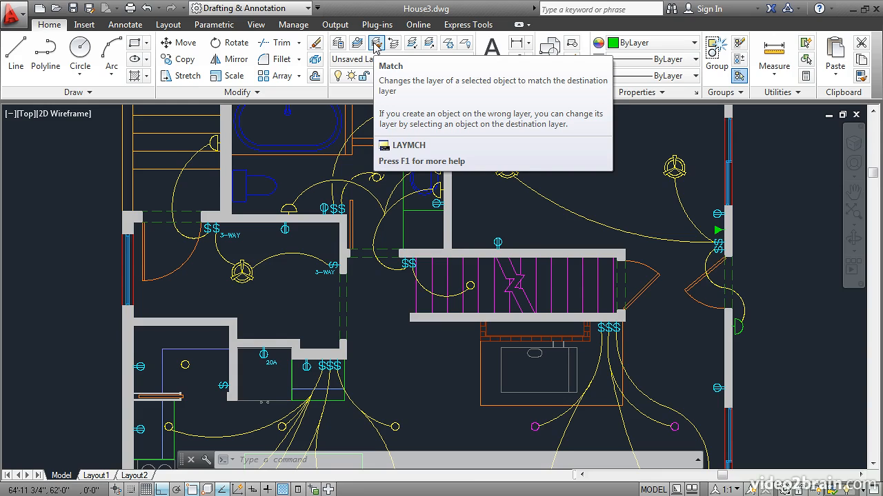
Match the layer of the green exterior light outside the entry door to the layer of the nearby yellow ceiling fixture
left_click(376, 44)
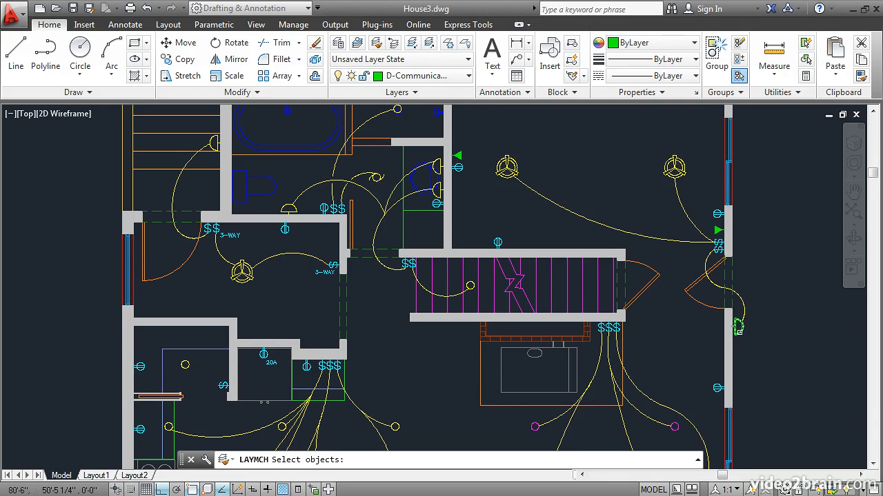
left_click(738, 328)
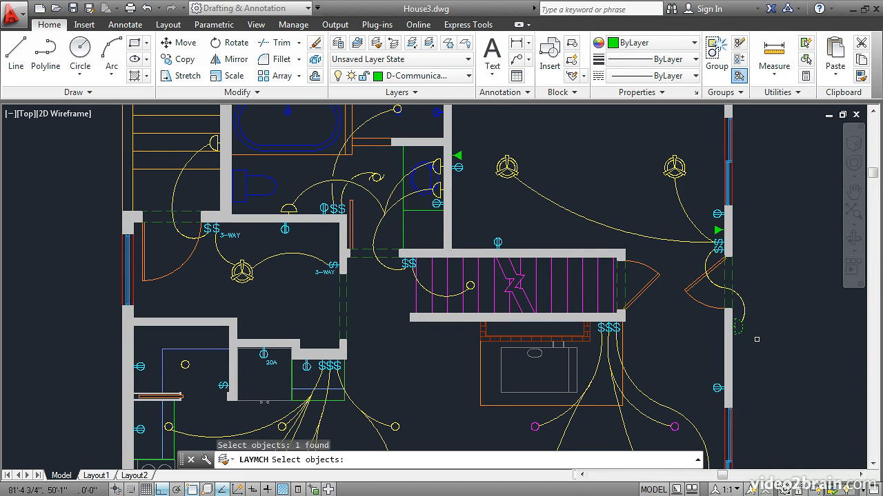
key("Return")
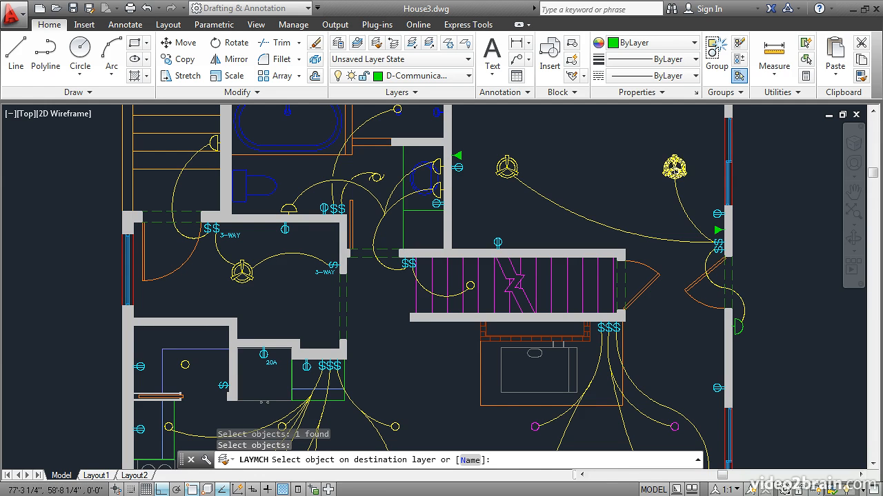
left_click(673, 167)
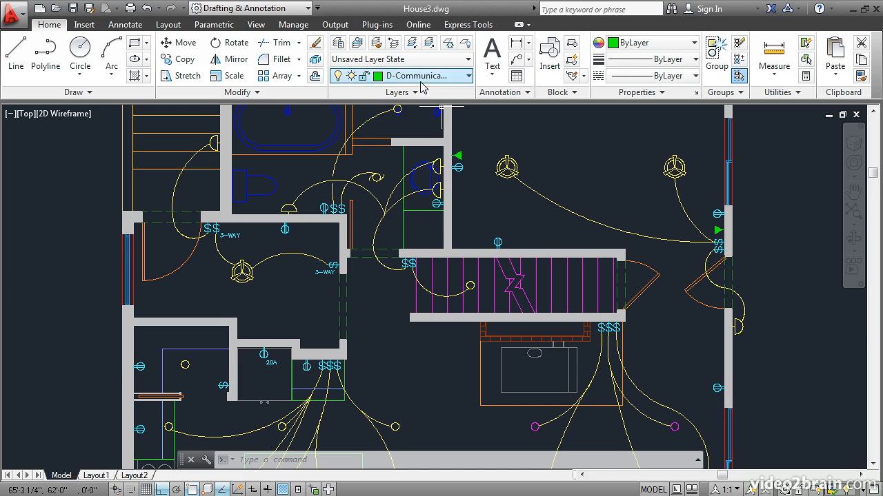
Restore the previous layer status twice to make A-Header the current layer again
left_click(393, 43)
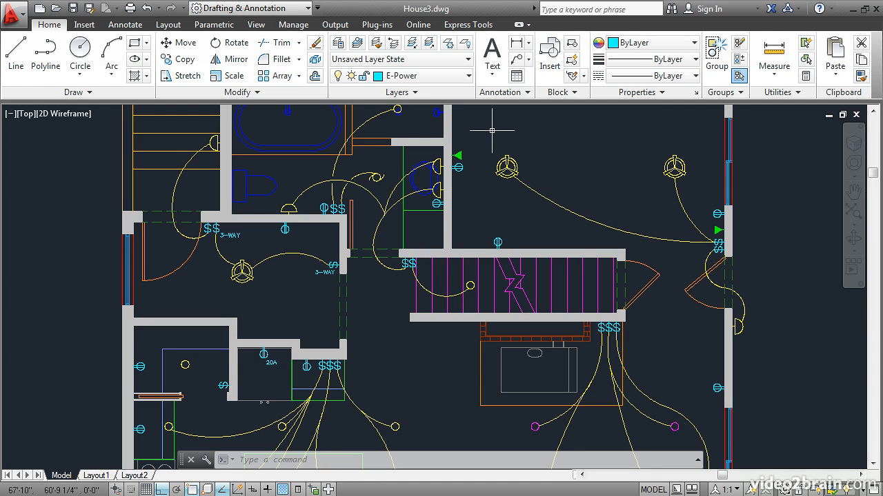
left_click(392, 43)
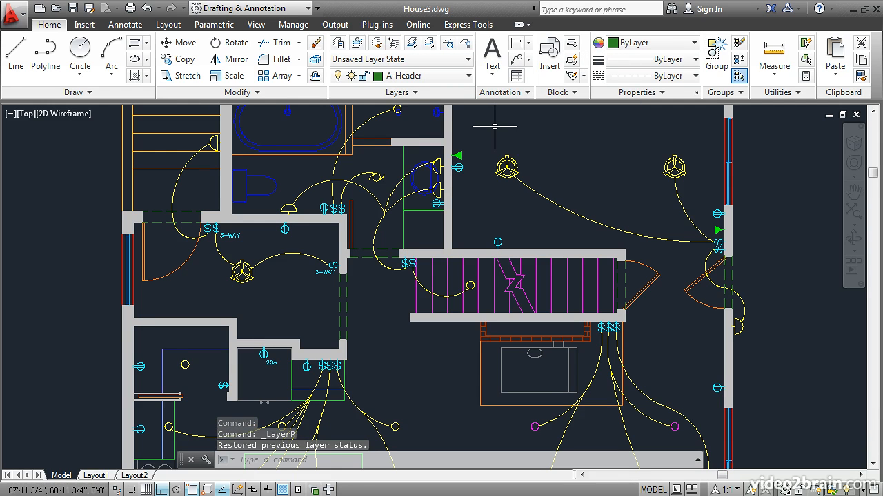
Isolate the layers of the yellow lighting wire, the cyan outlet and the green triangle symbol near the entry door
left_click(411, 44)
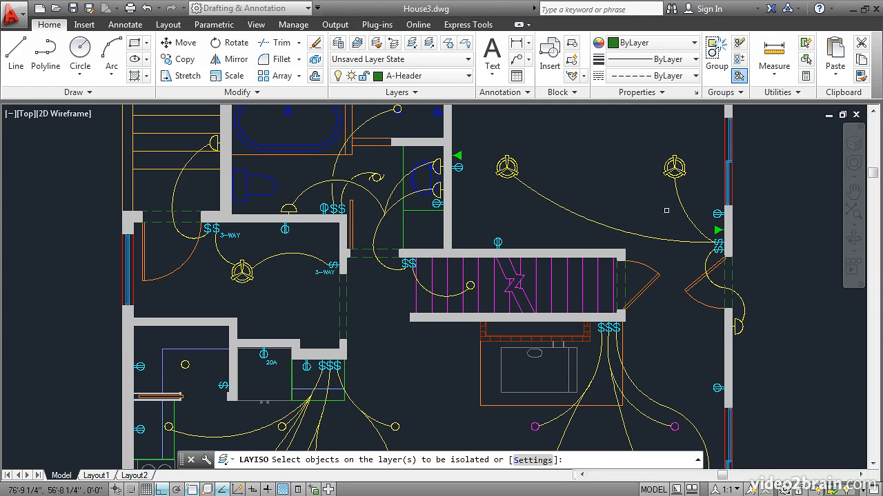
left_click(703, 218)
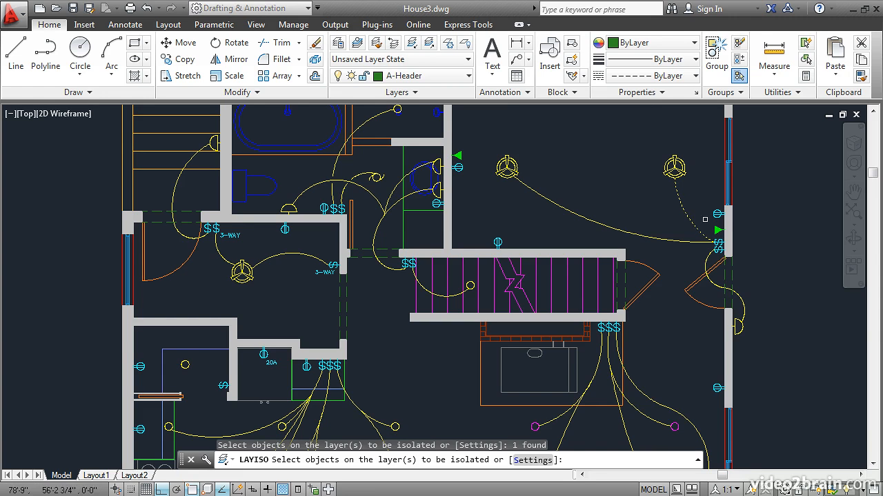
left_click(717, 213)
left_click(719, 230)
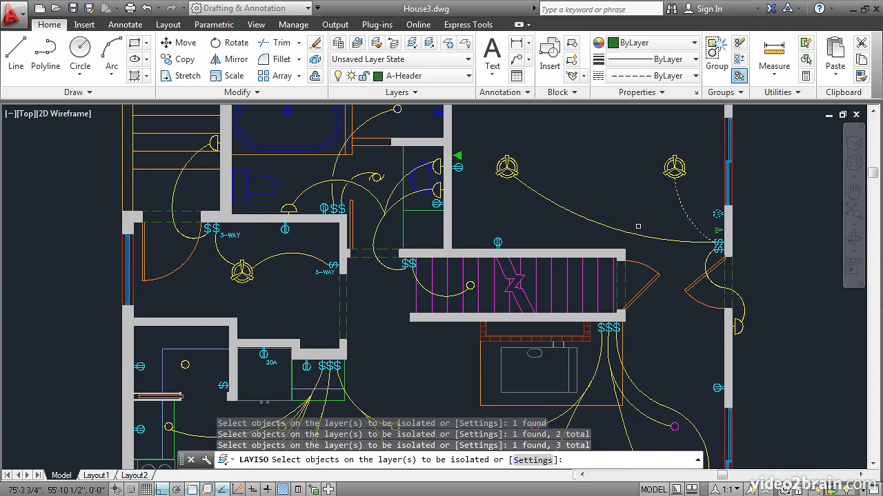
key("Return")
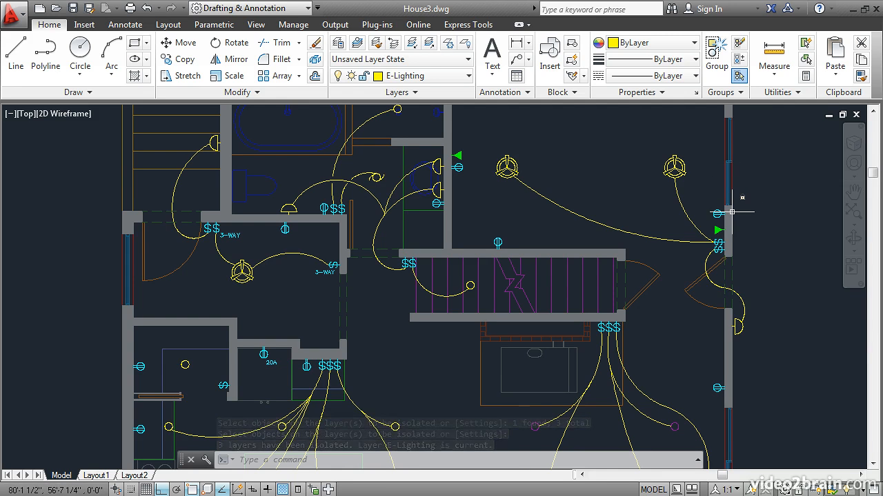
Review which layers are locked, on the wall line and in the layer properties manager, and unisolate the layers
mouse_move(732, 211)
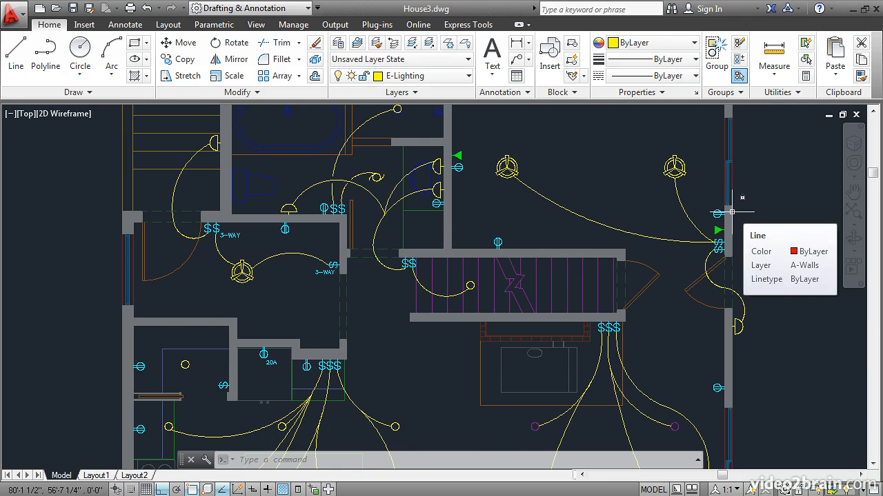
left_click(338, 45)
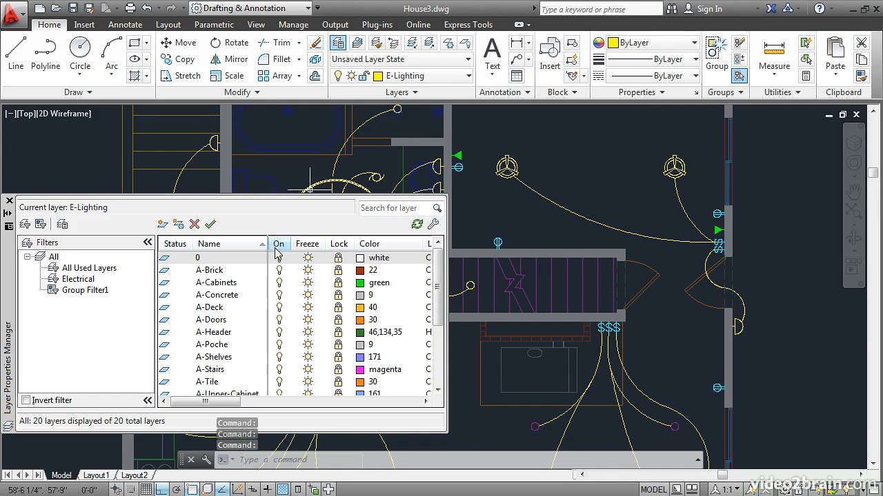
left_click_drag(439, 274, 440, 334)
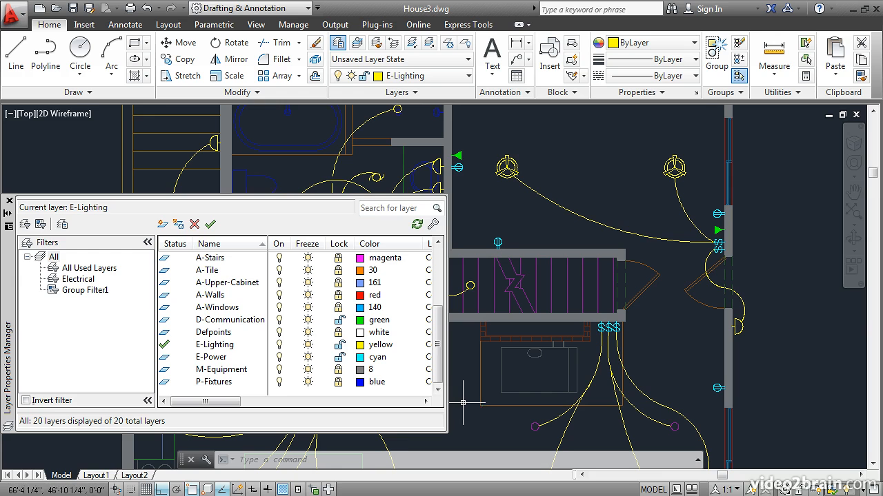
left_click(9, 200)
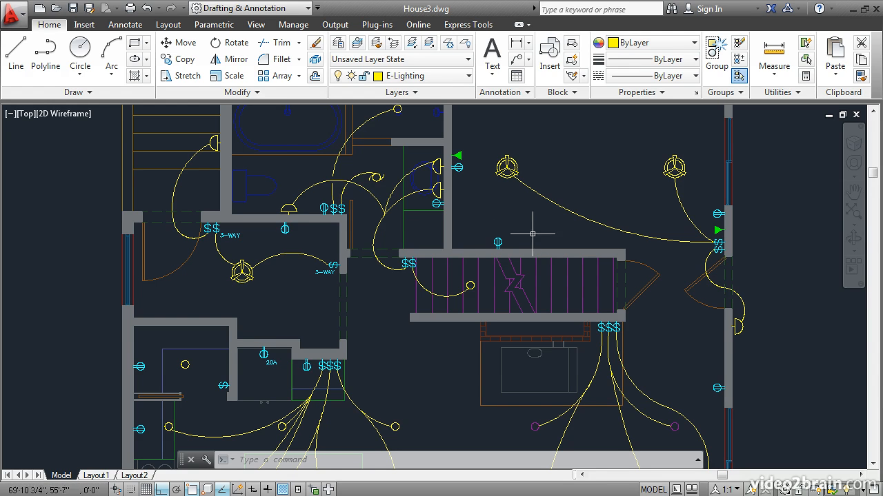
left_click(428, 44)
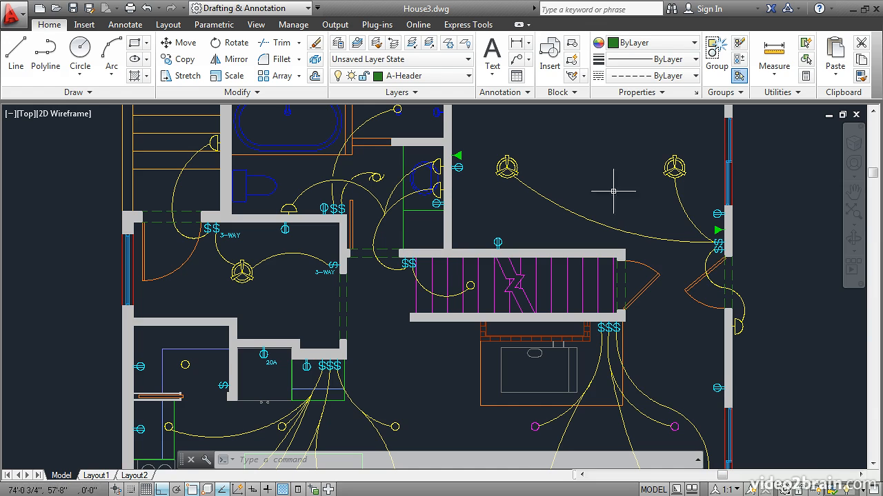
Isolate the objects enclosed by a selection window around the room above the stairs
left_click(846, 489)
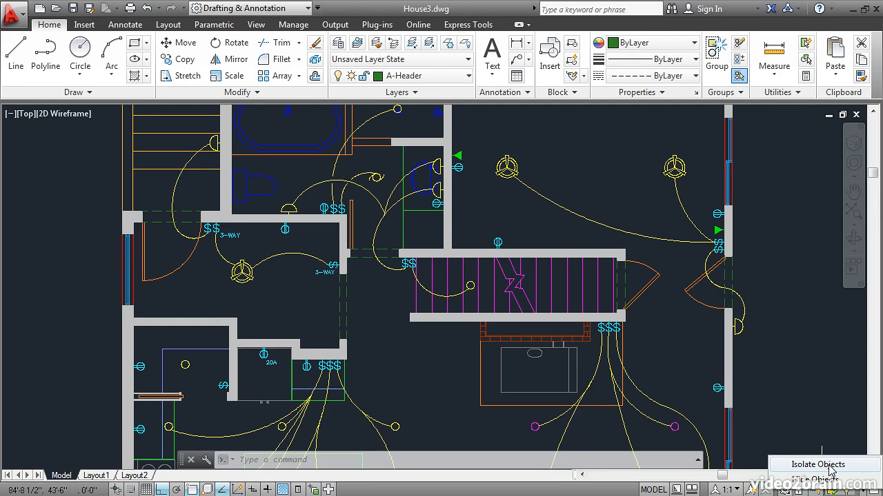
left_click(821, 464)
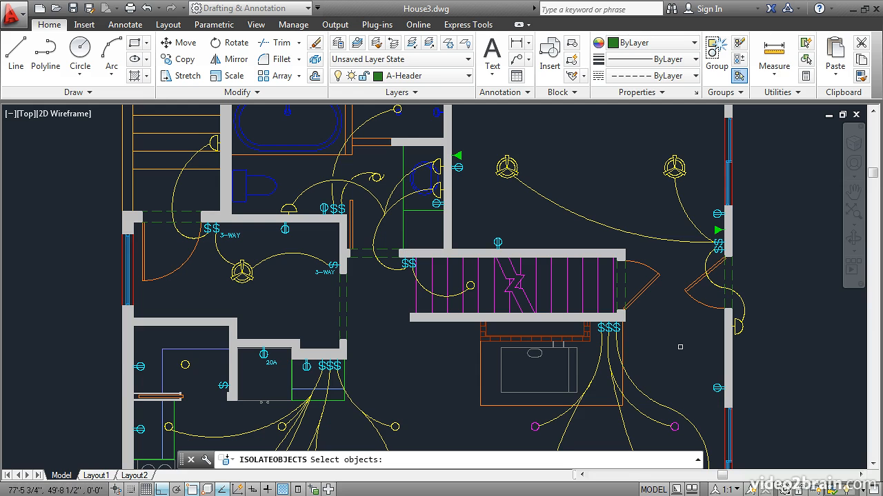
left_click(476, 127)
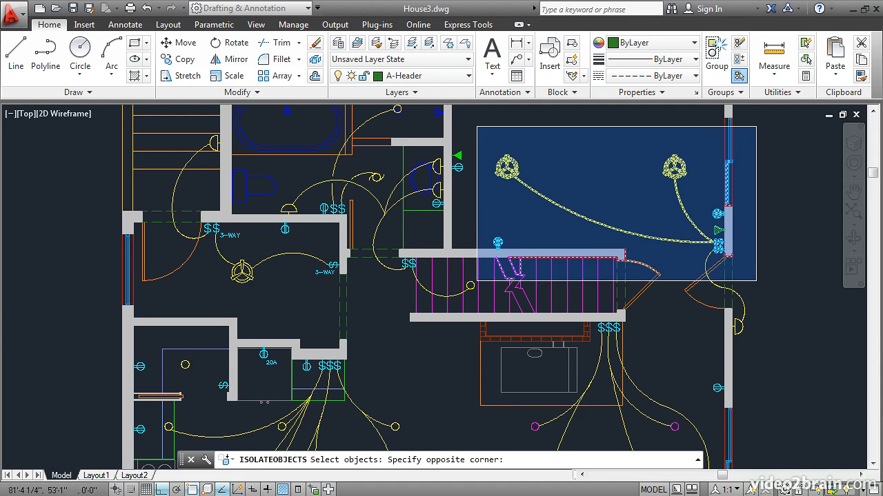
left_click(758, 283)
key("Return")
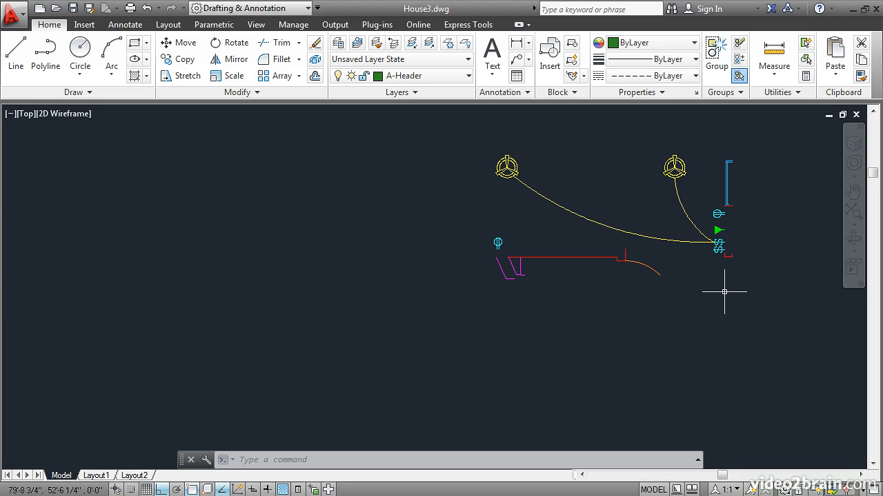
Narrow the object isolation to the two ceiling fixtures, their wires, and the switches, outlet and green symbol by the entry door
left_click(847, 488)
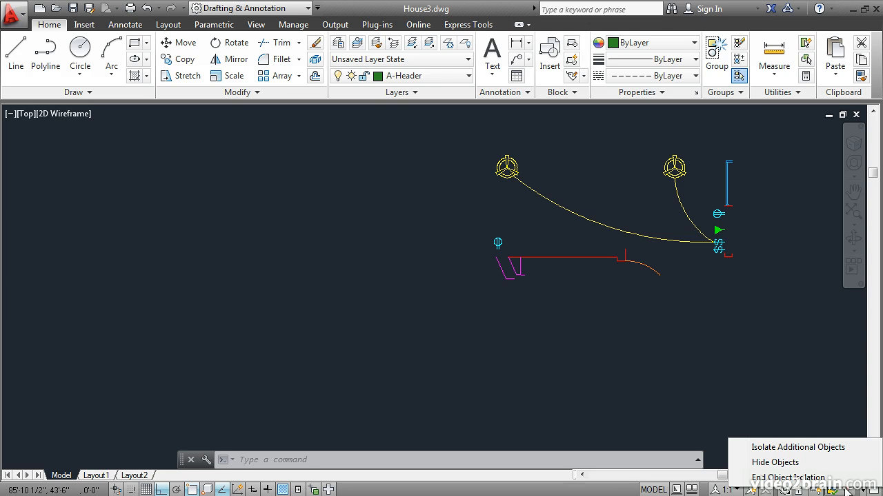
left_click(803, 448)
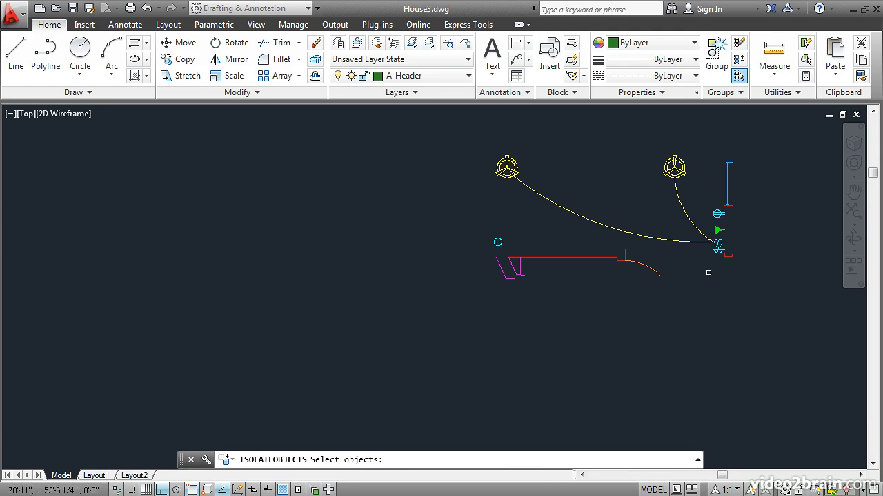
left_click(725, 261)
left_click(687, 208)
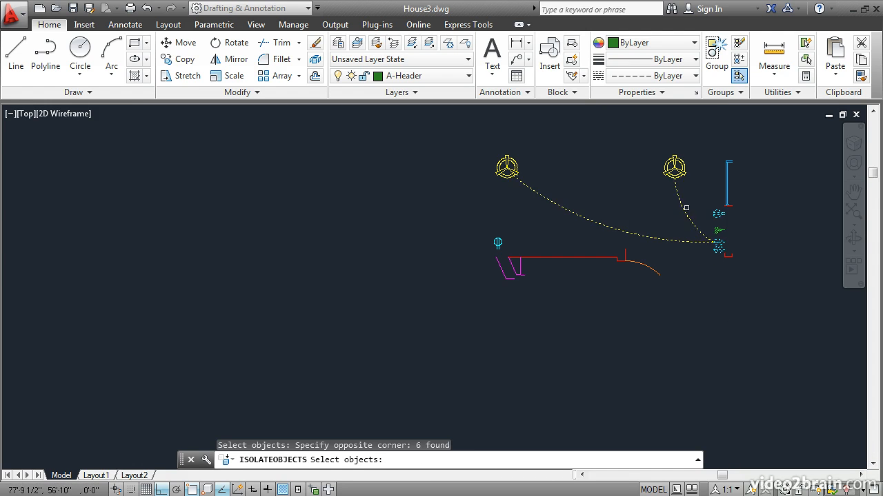
left_click(695, 194)
left_click(478, 142)
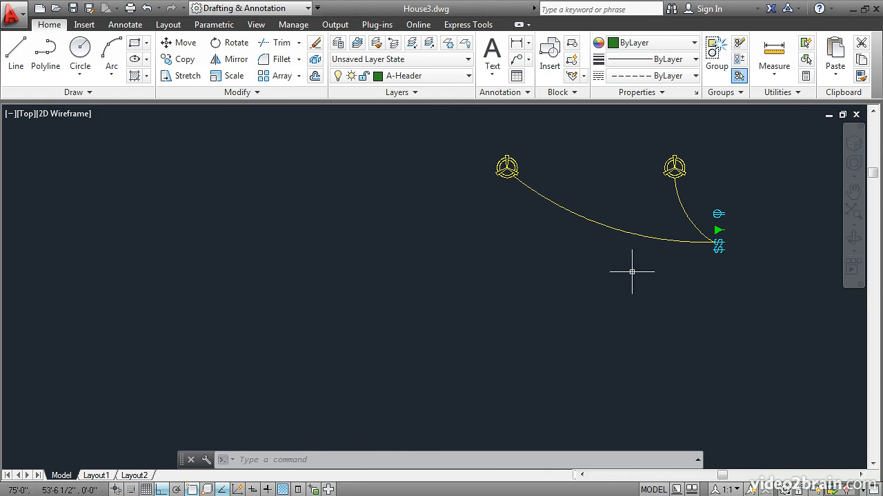
End the object isolation to show all drawing objects again
left_click(847, 489)
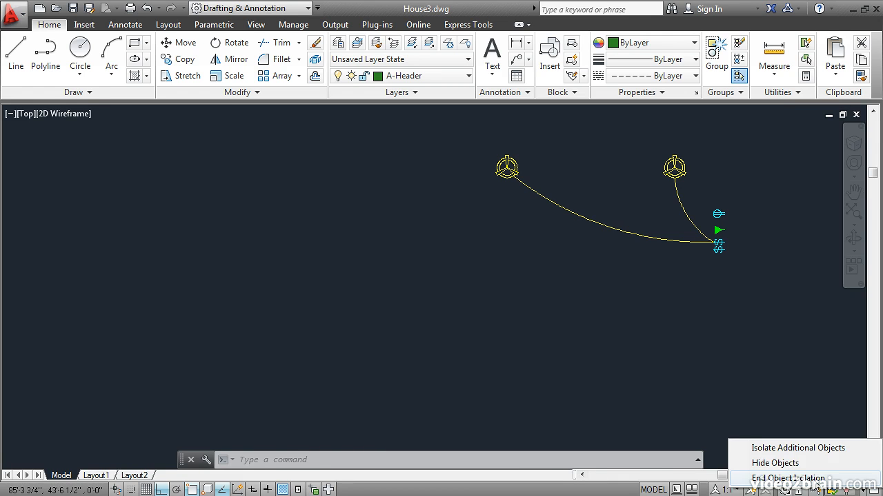
left_click(788, 478)
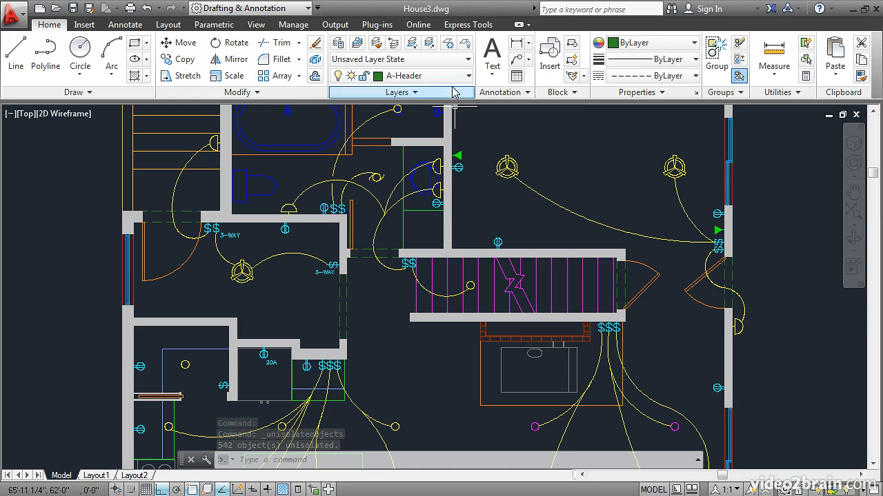
Freeze the E-Lighting layer by picking the ceiling fixture nearest the entry door in the room above the stairs
left_click(447, 45)
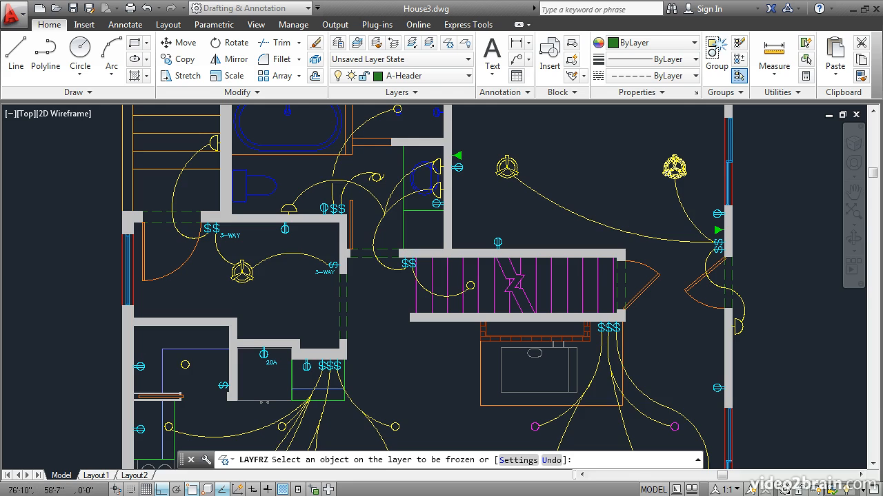
left_click(674, 167)
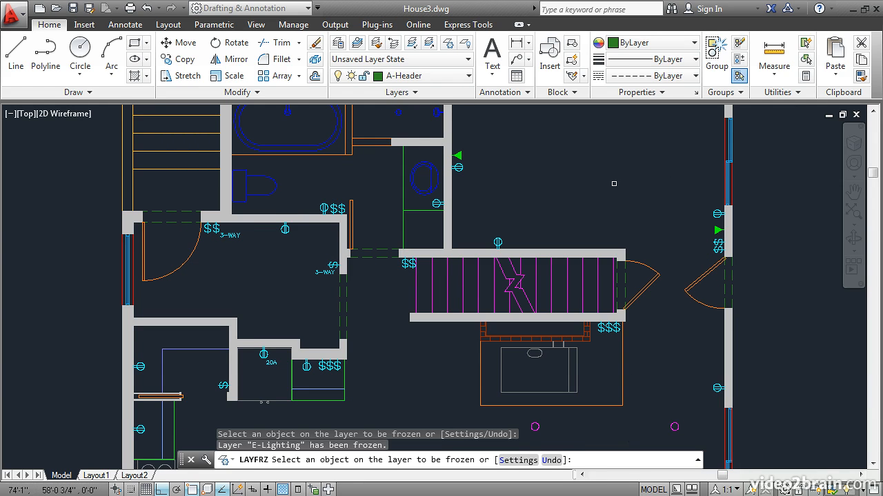
key("Return")
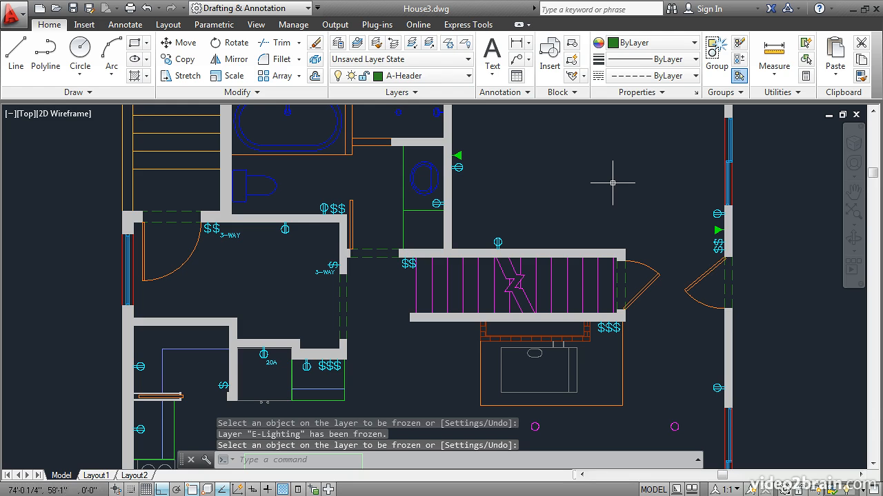
Turn off the E-Power layer by picking the cyan outlet symbol beside the bathroom wall
left_click(465, 46)
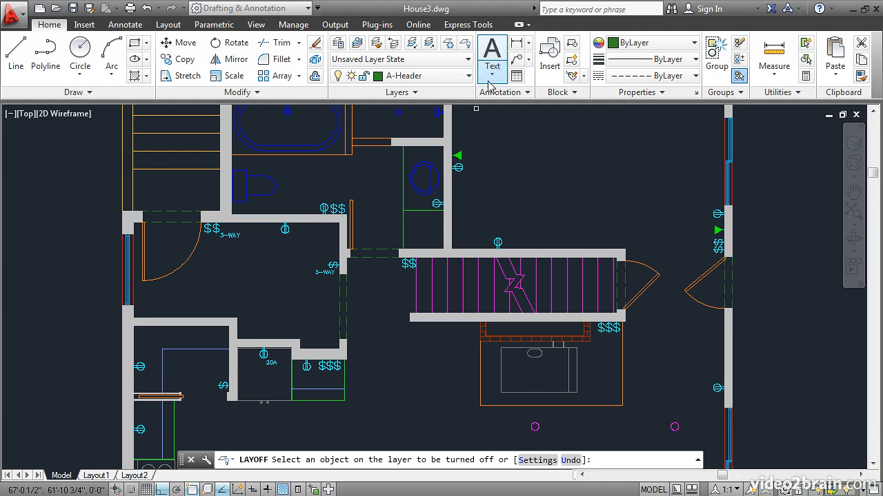
left_click(462, 167)
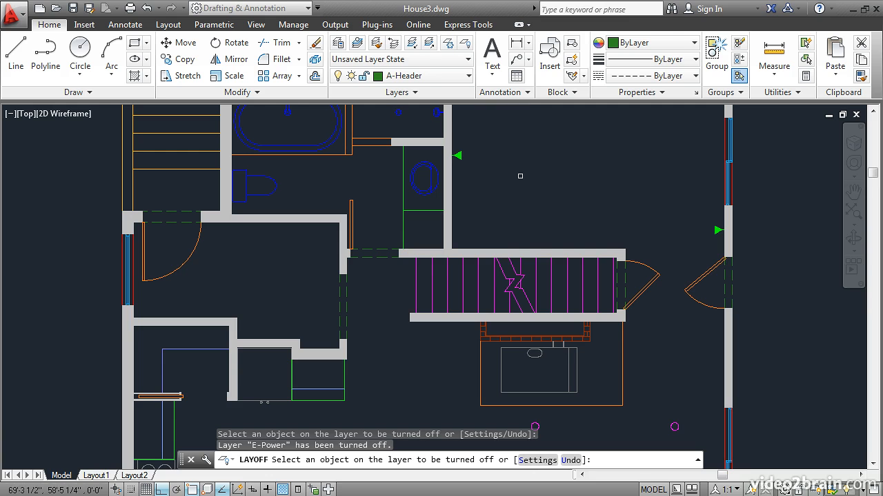
key("Return")
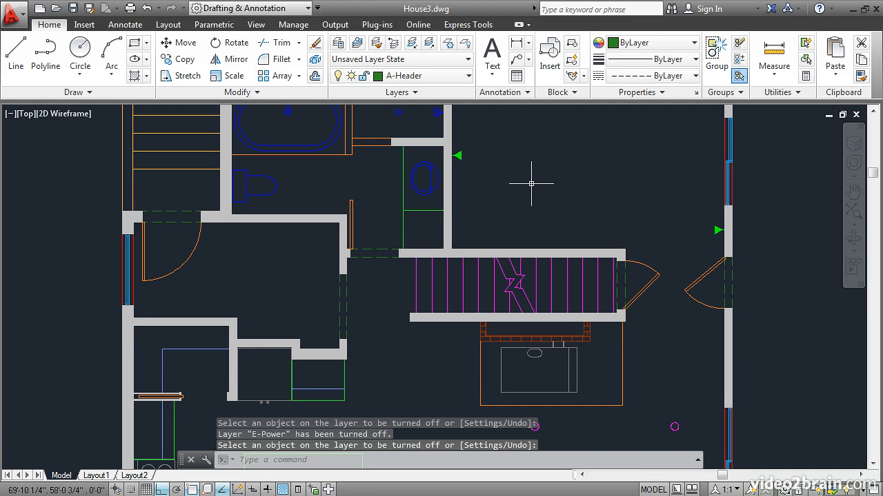
Thaw the E-Lighting layer and turn the E-Power layer back on in the layer properties manager, closing it when done
left_click(337, 43)
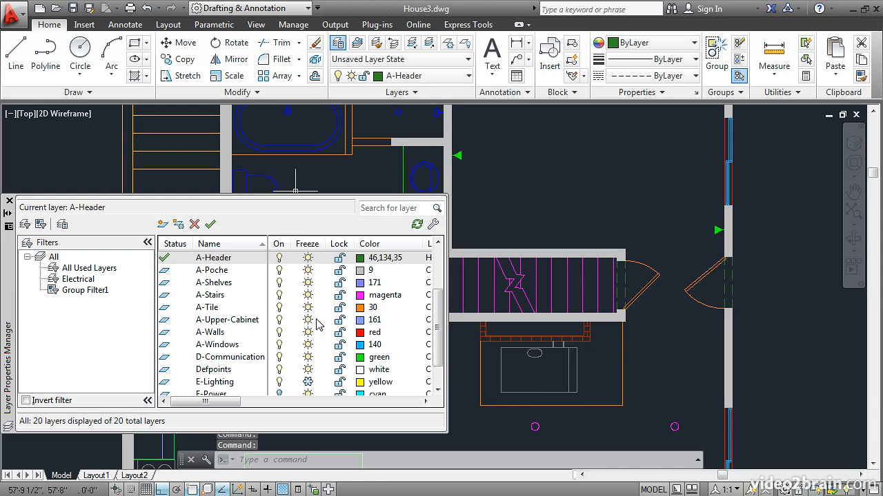
scroll(310, 365, "down", 1)
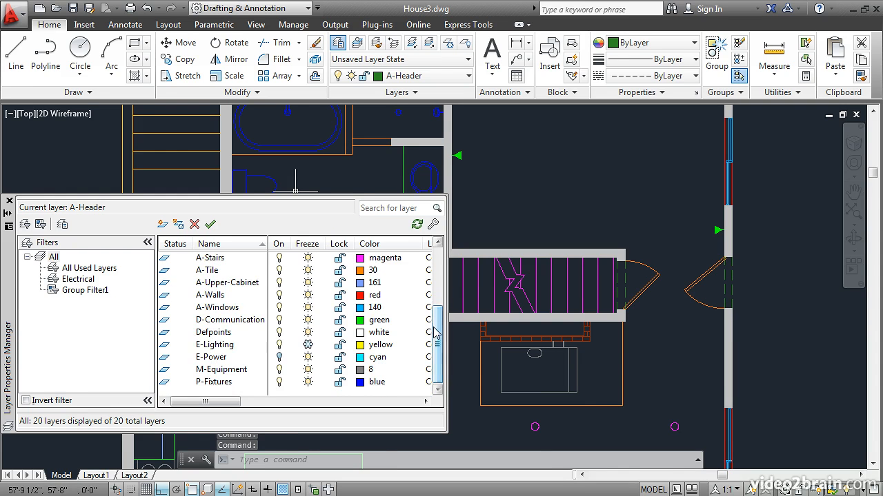
left_click(308, 345)
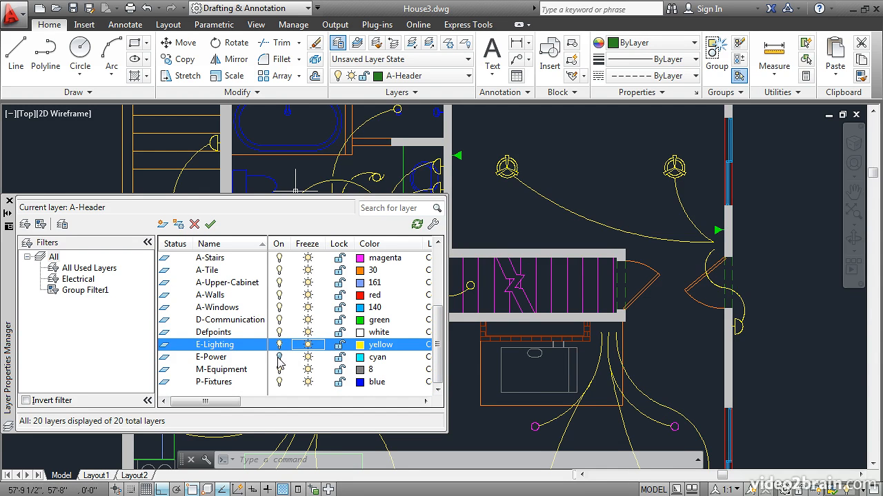
left_click(279, 358)
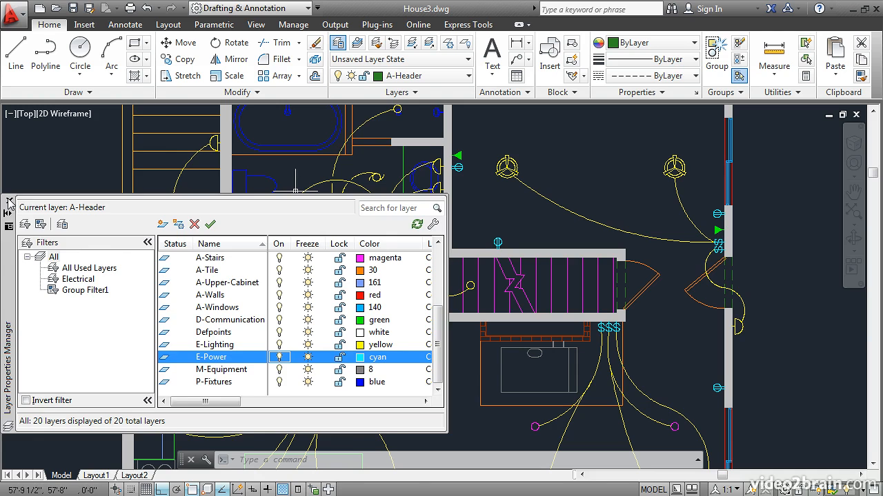
left_click(9, 201)
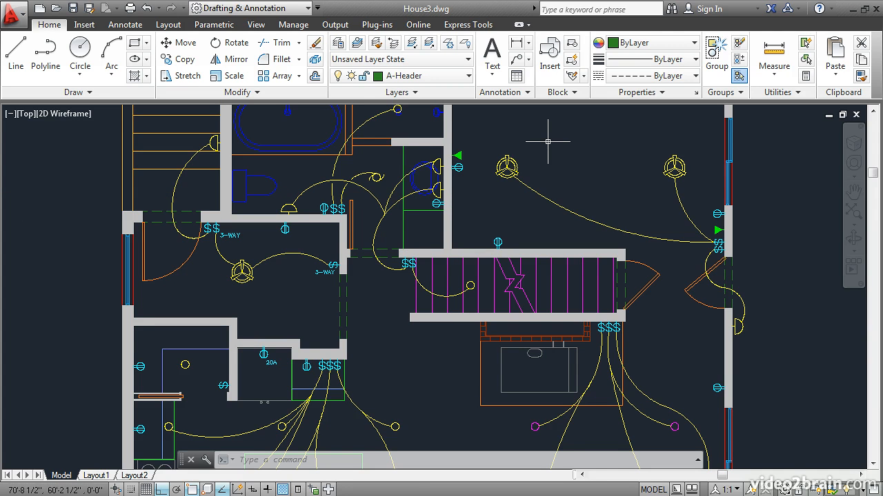